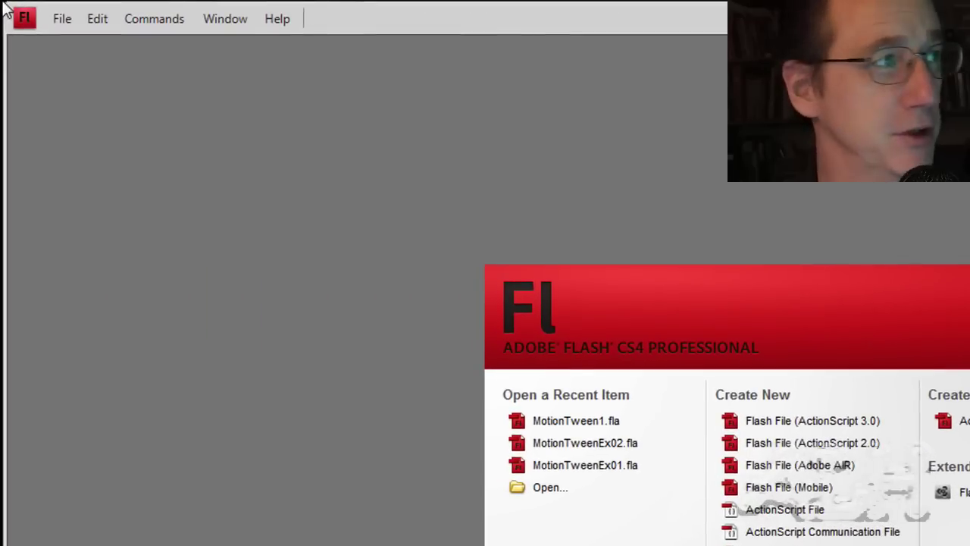
- Save the new Flash document under the name Ex01
left_click(60, 19)
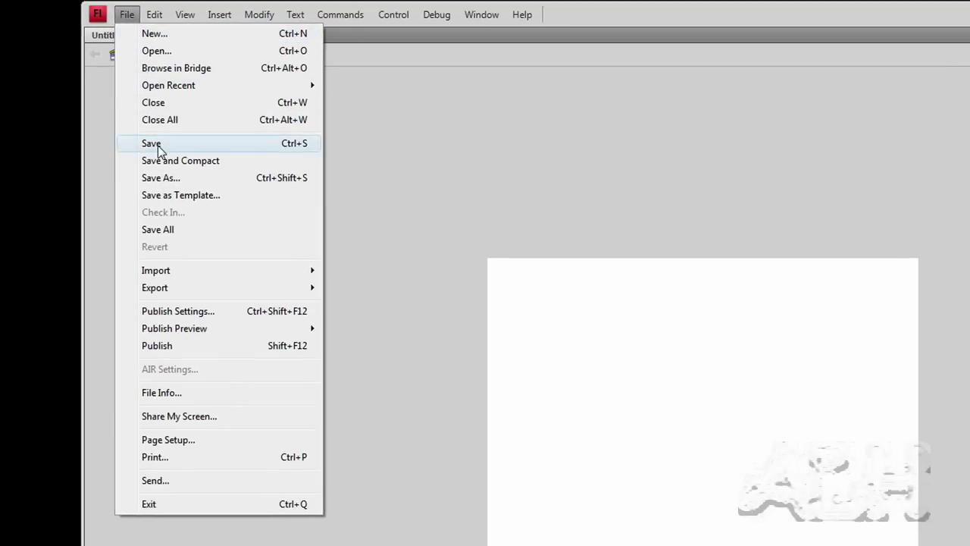
left_click(151, 143)
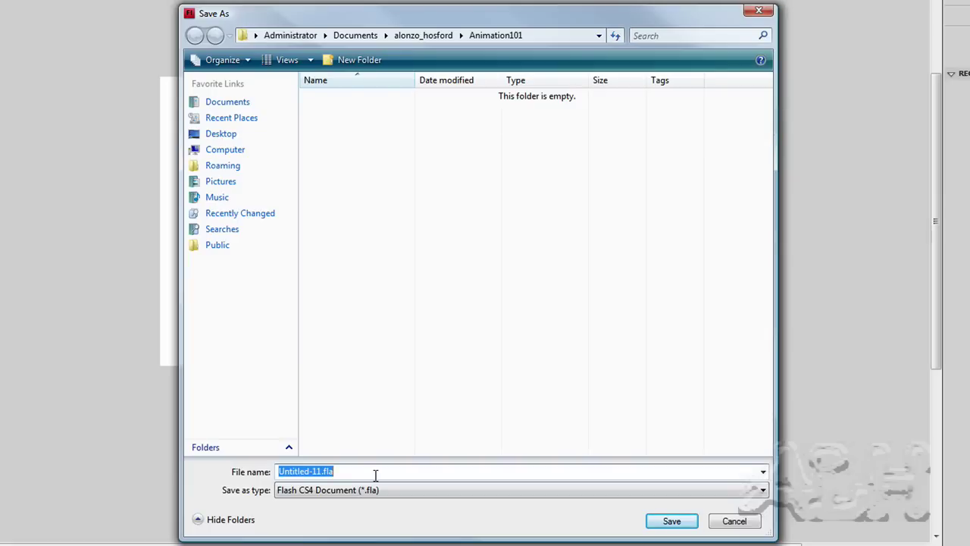
type("Ex01")
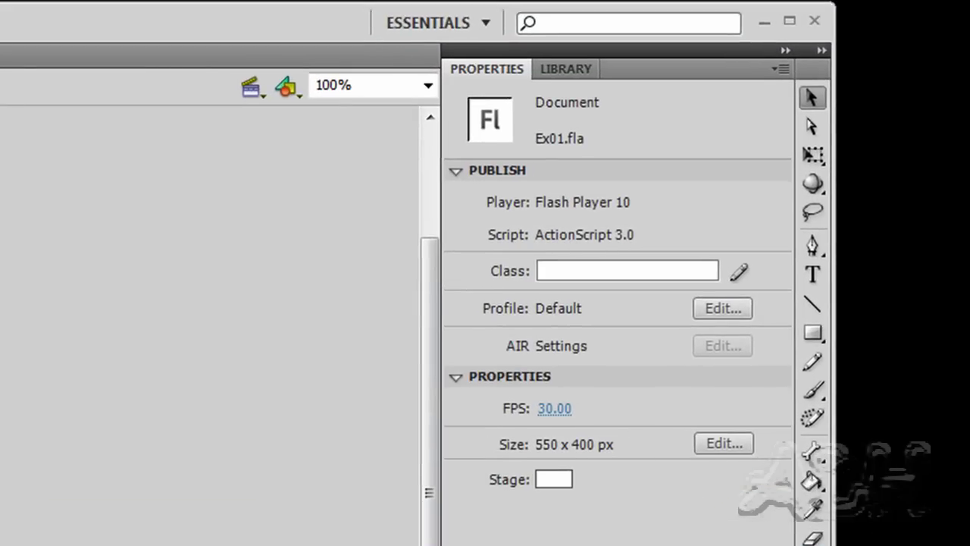
- Set the Rectangle tool to red fill and black stroke, then select the stroke width for editing
left_click(813, 334)
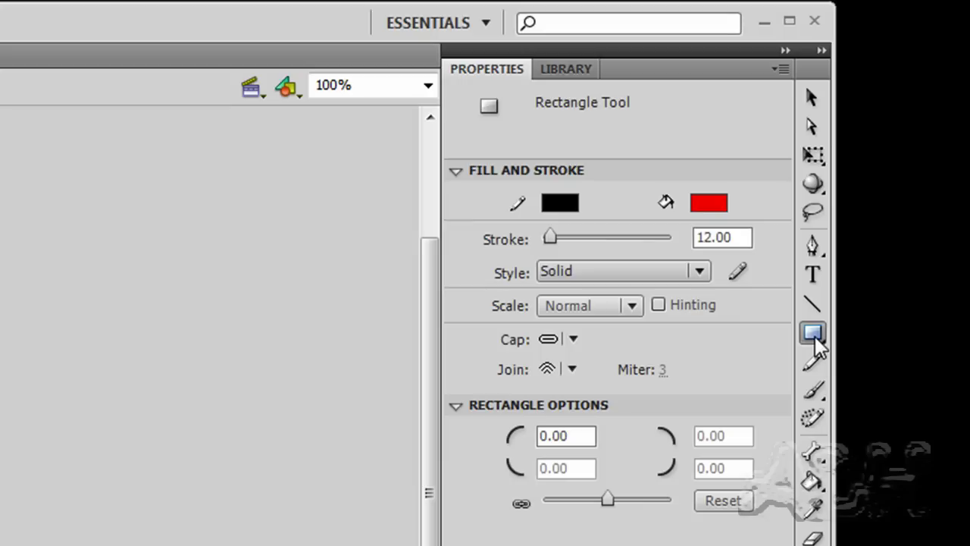
left_click(711, 203)
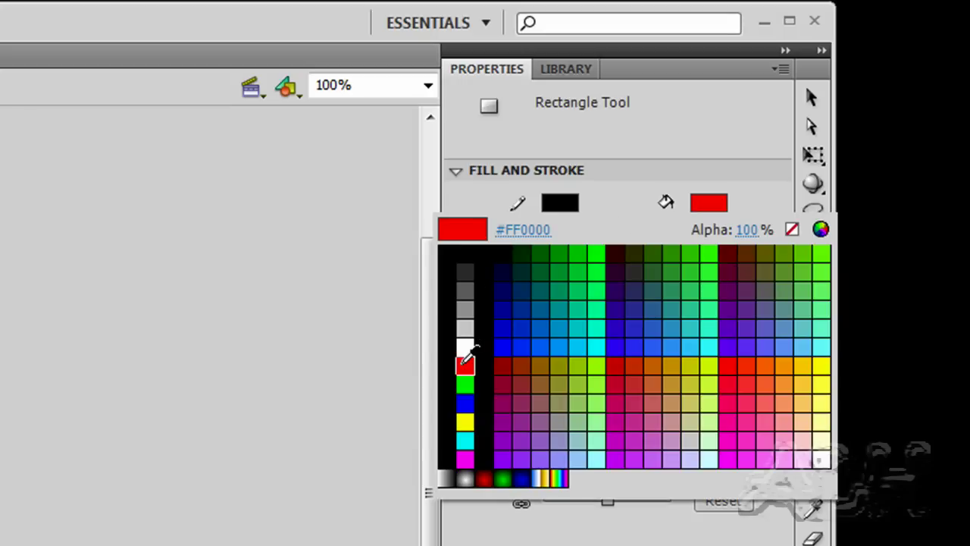
left_click(464, 366)
left_click(570, 207)
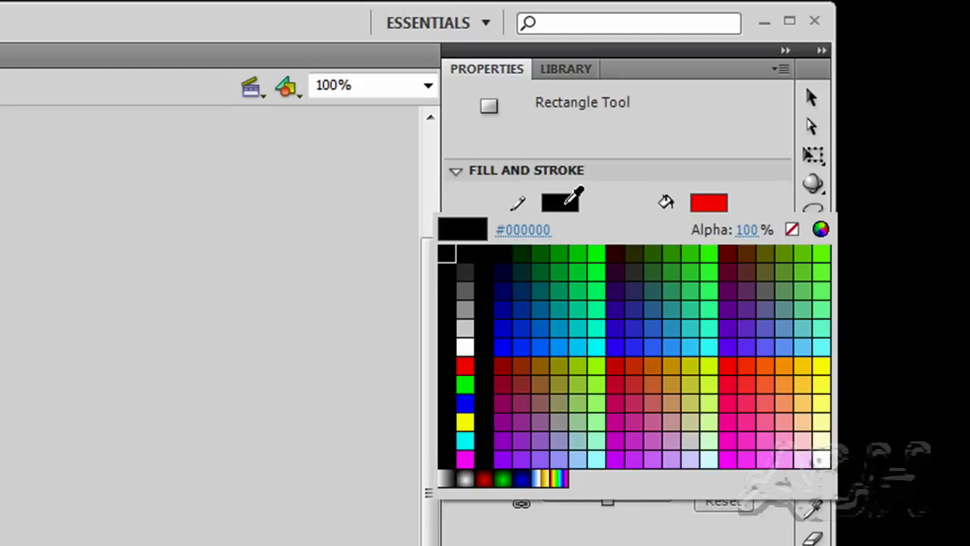
left_click(447, 253)
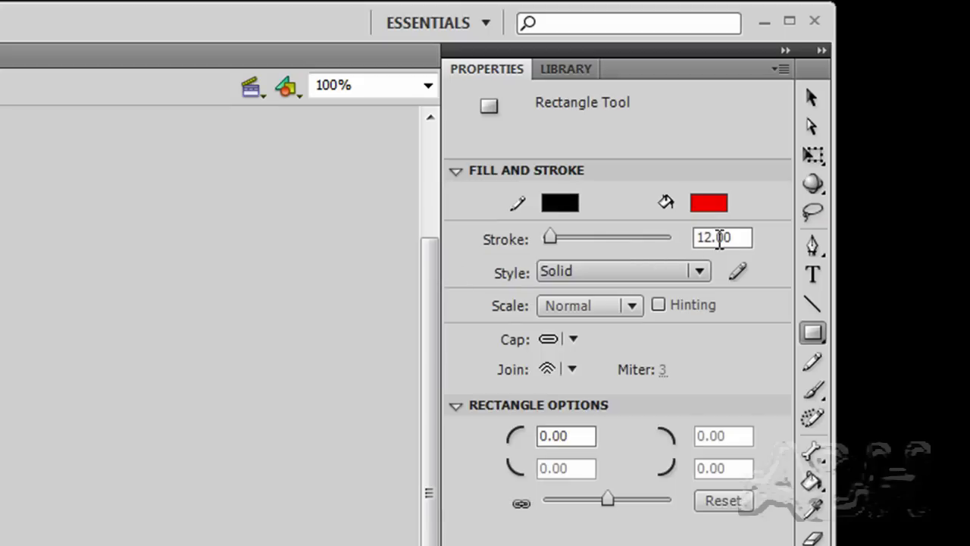
double_click(733, 239)
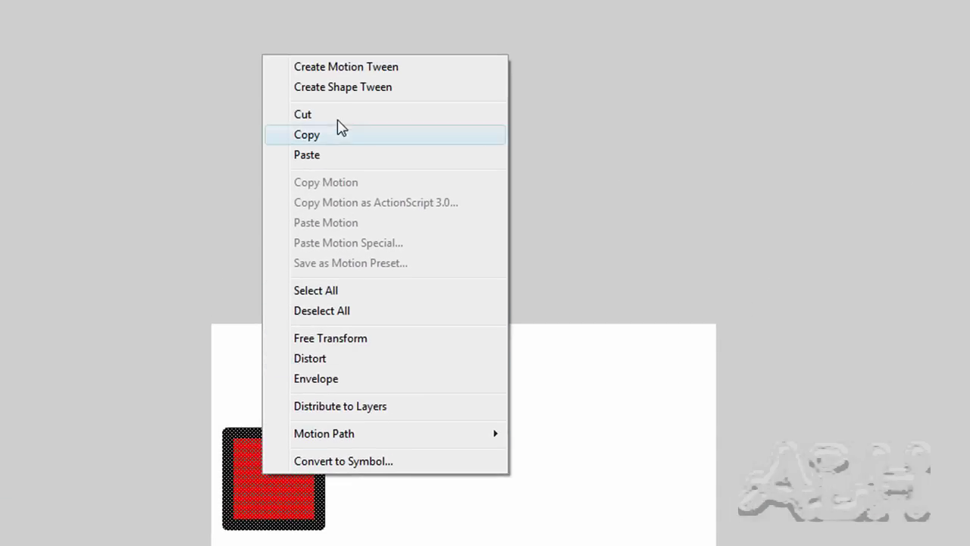
- Add a motion tween to the red square, accepting its conversion to a symbol
left_click(343, 66)
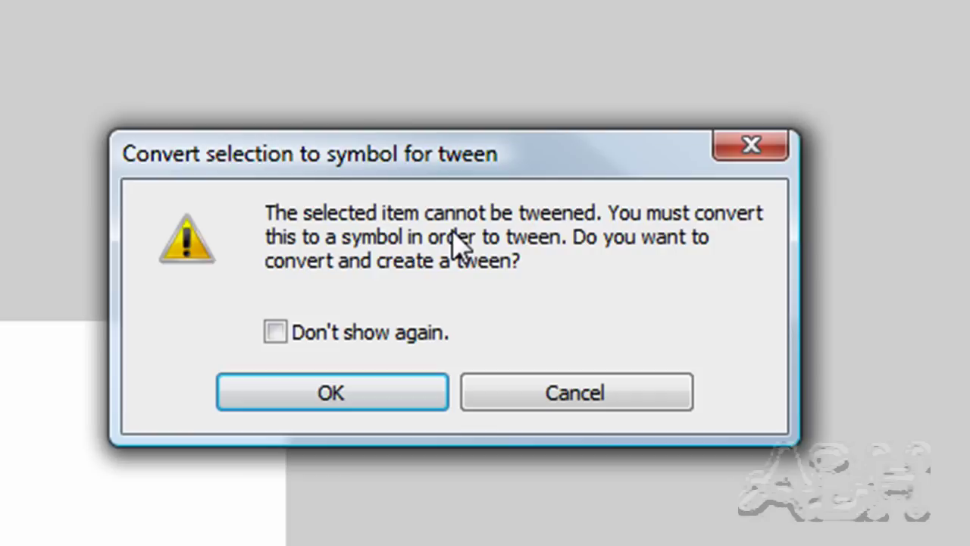
left_click(360, 382)
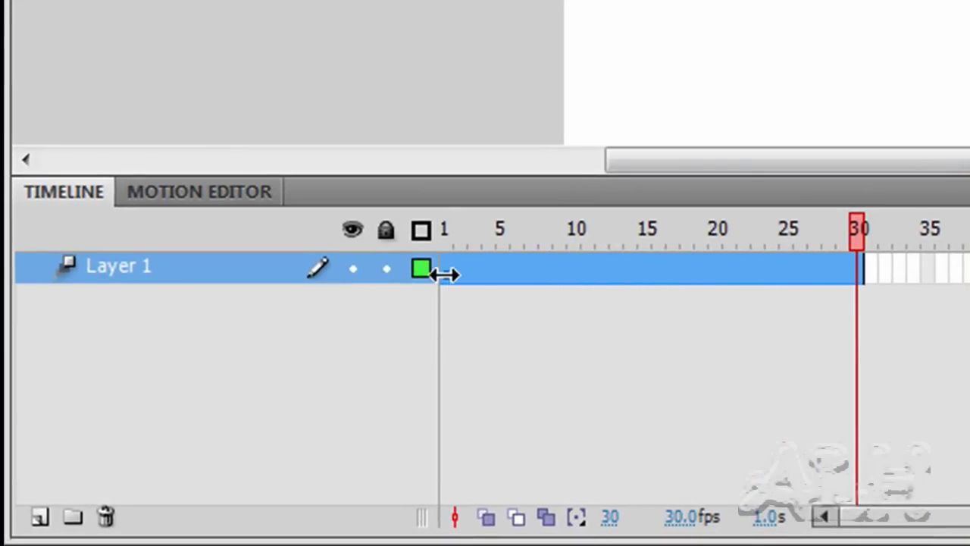
- Select the tween span on Layer 1 and move the playhead to frame 24
left_click_drag(445, 274, 449, 284)
left_click_drag(450, 281, 847, 273)
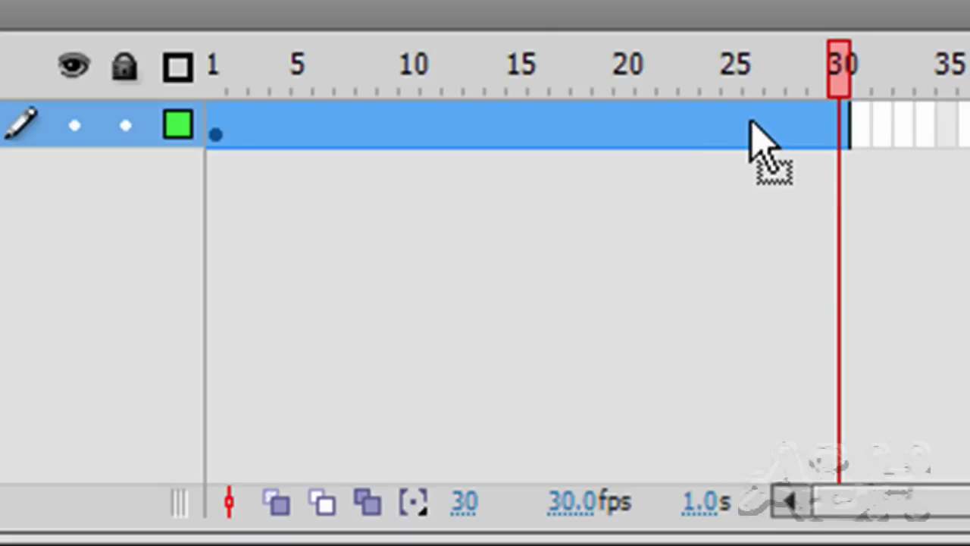
left_click(712, 125)
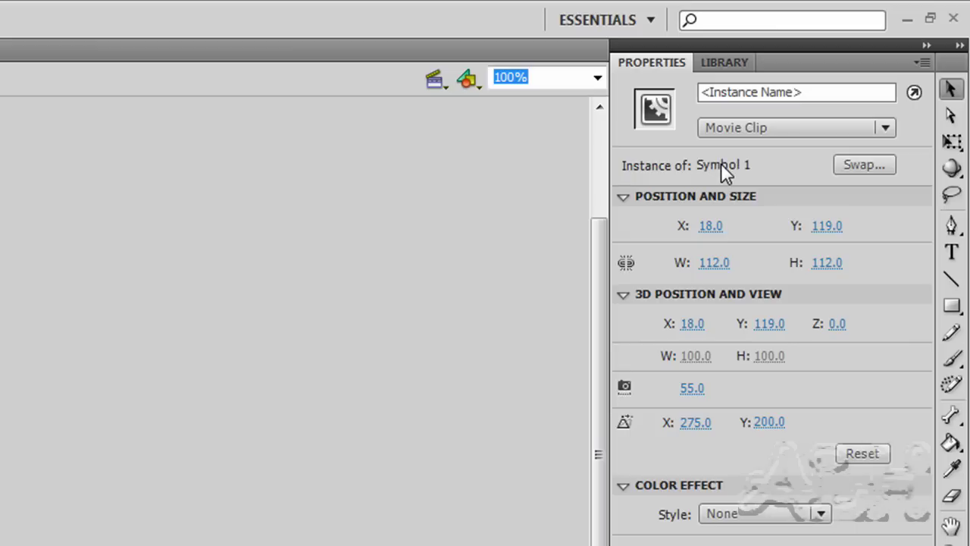
left_click(733, 65)
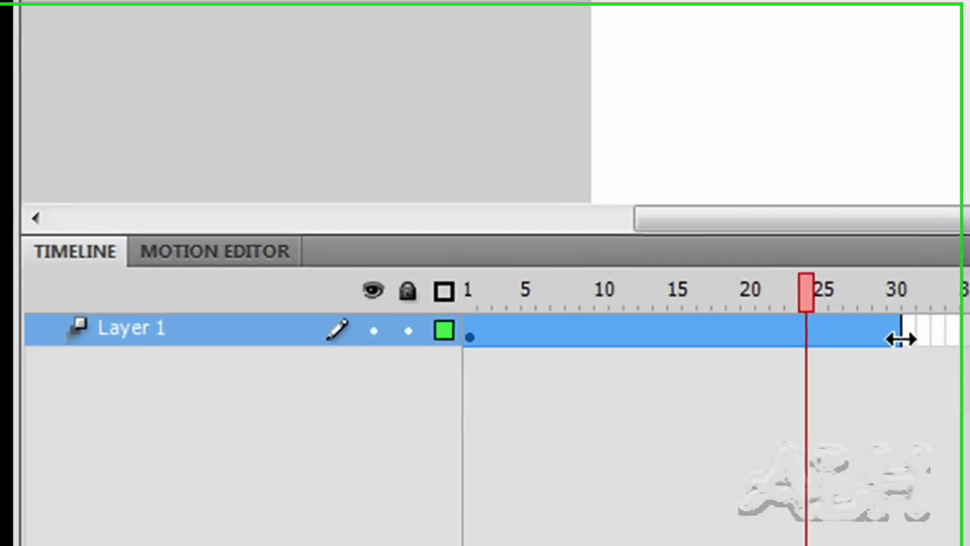
- At frame 30, drag the square to the right edge of the stage
left_click(899, 338)
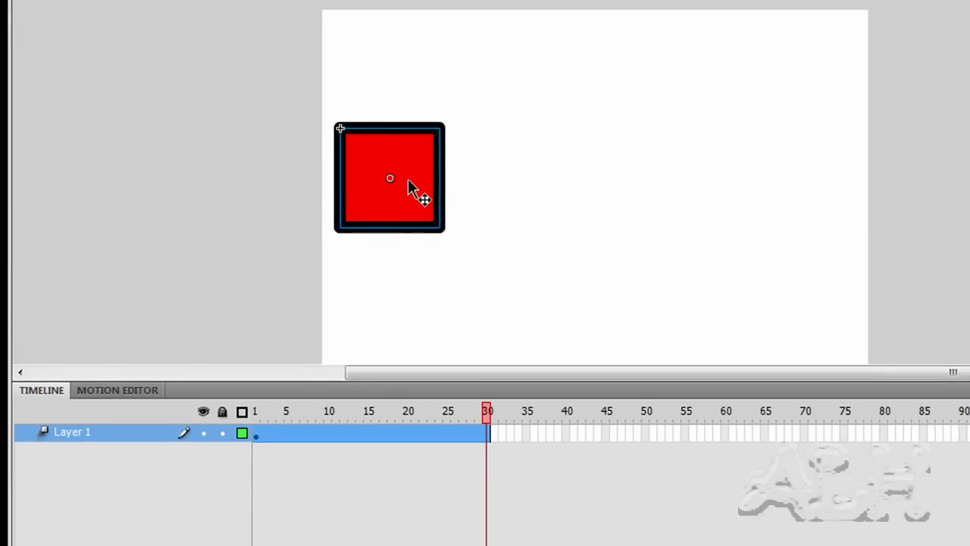
left_click_drag(407, 184, 804, 186)
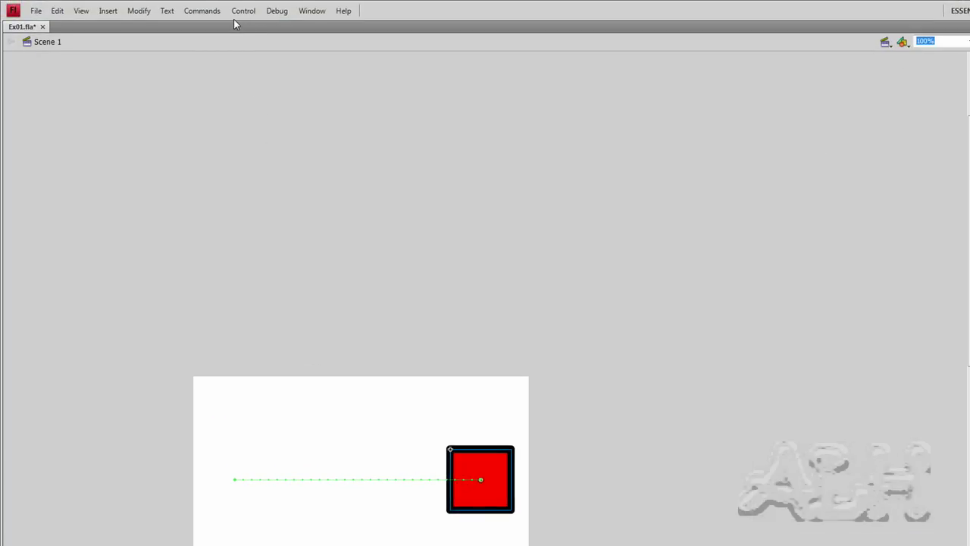
left_click(253, 11)
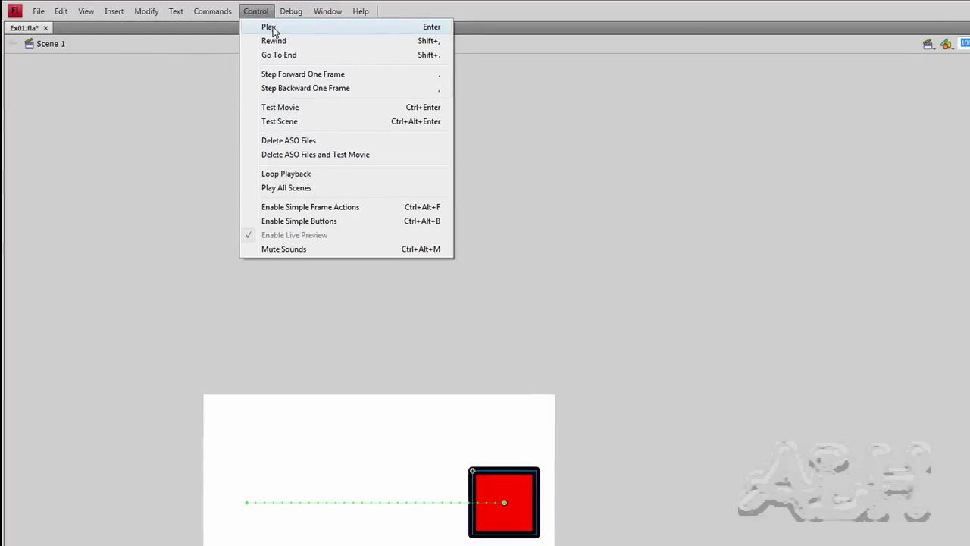
left_click(269, 27)
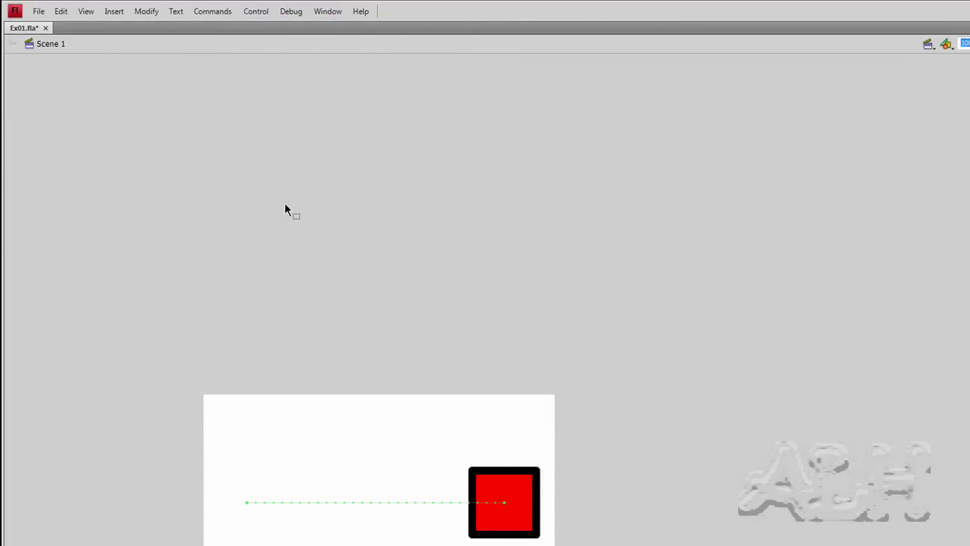
left_click(256, 13)
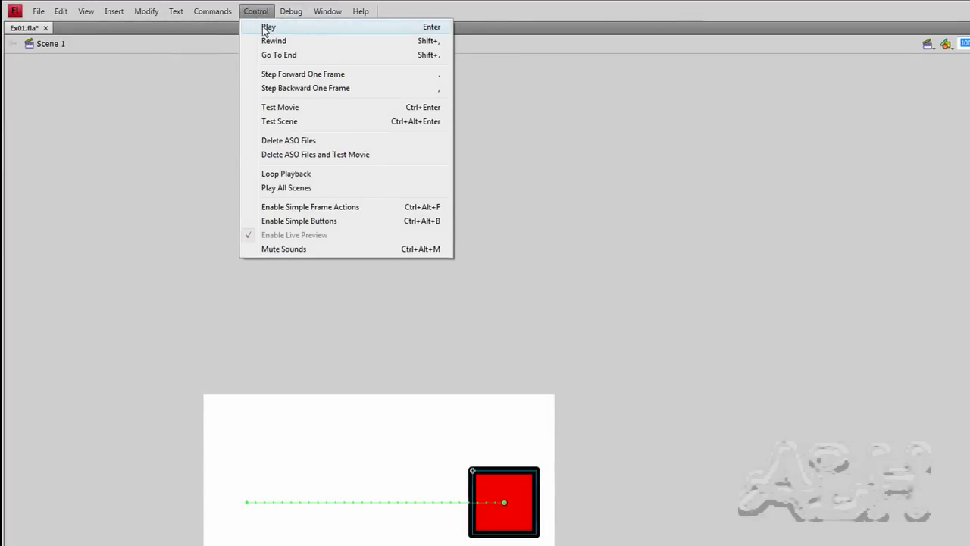
left_click(265, 28)
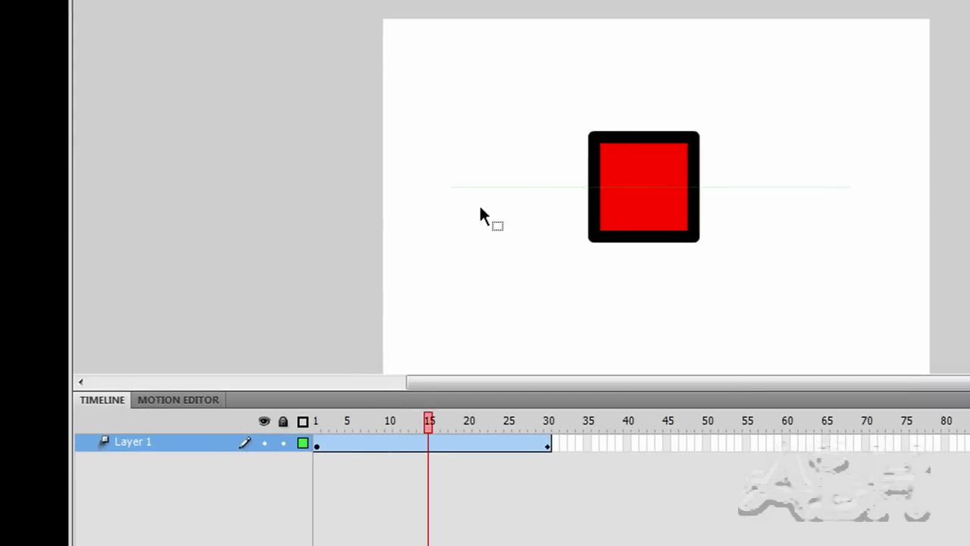
key("Return")
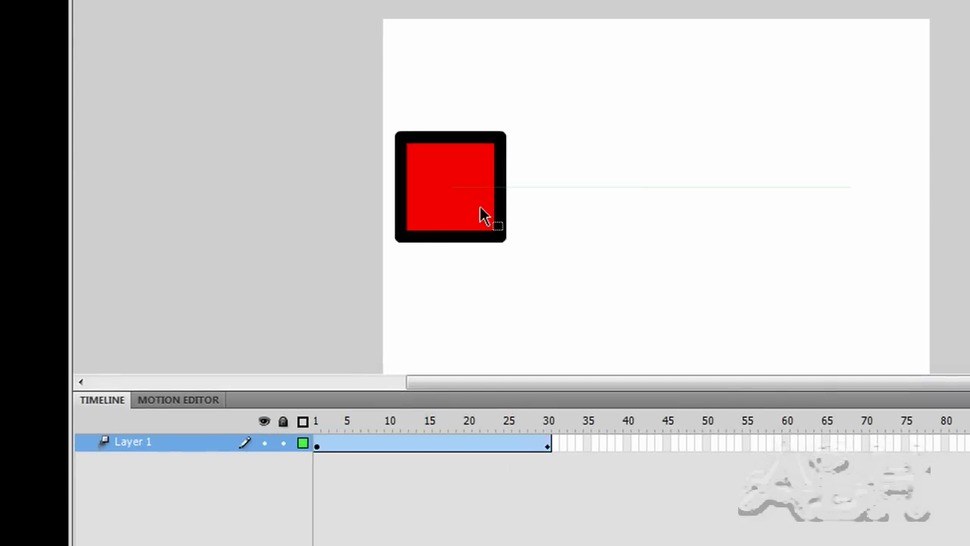
key("Return")
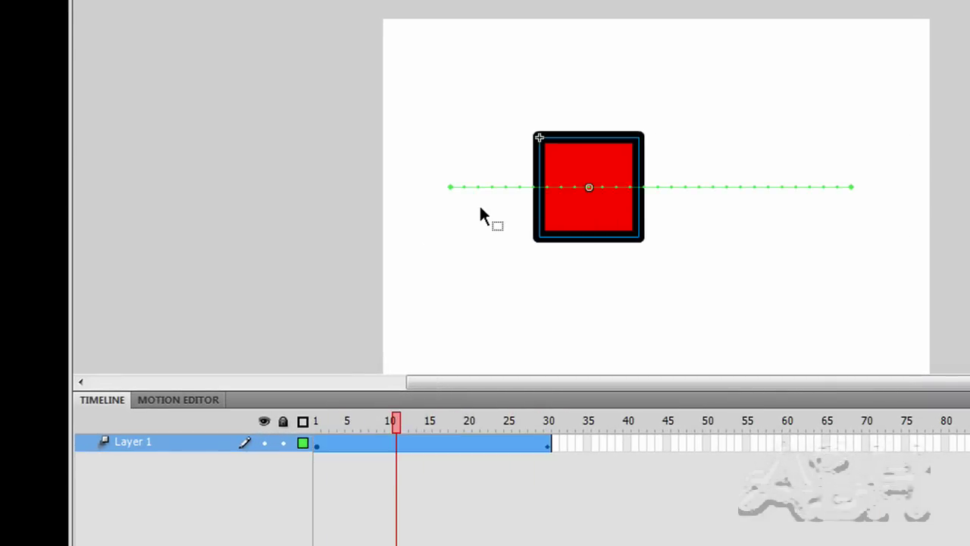
key("Return")
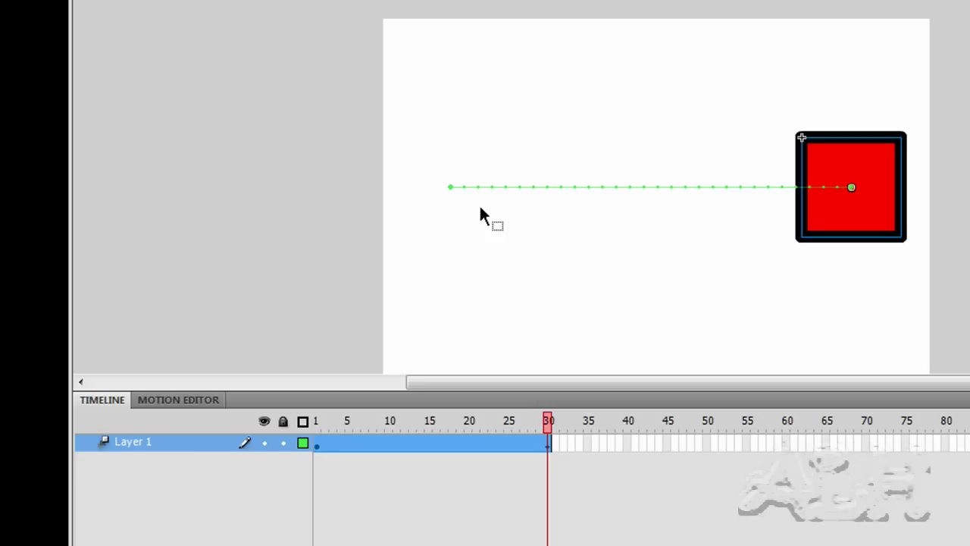
key("comma")
key("comma")
key("comma")
key("comma")
key("comma")
key("comma")
key("comma")
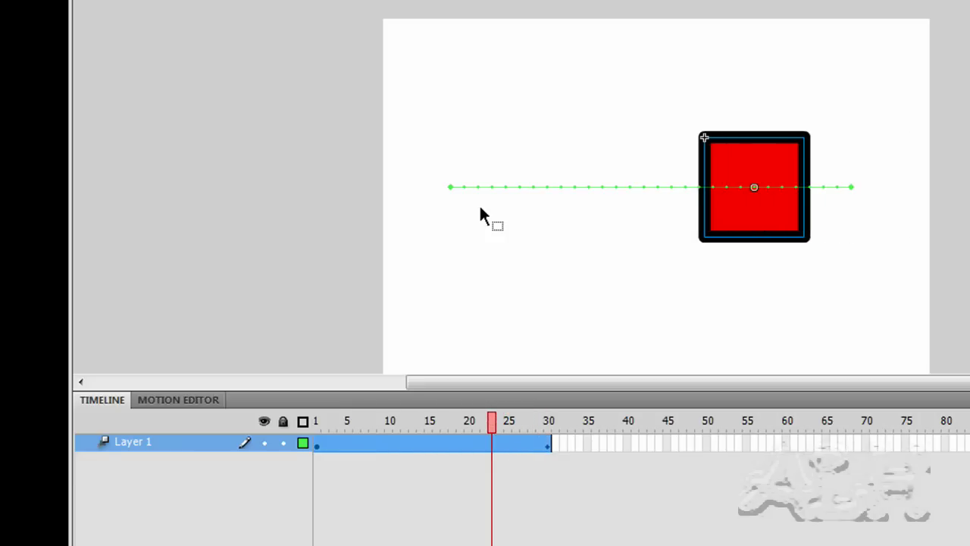
key("comma")
key("comma")
key("comma")
key("comma")
key("comma")
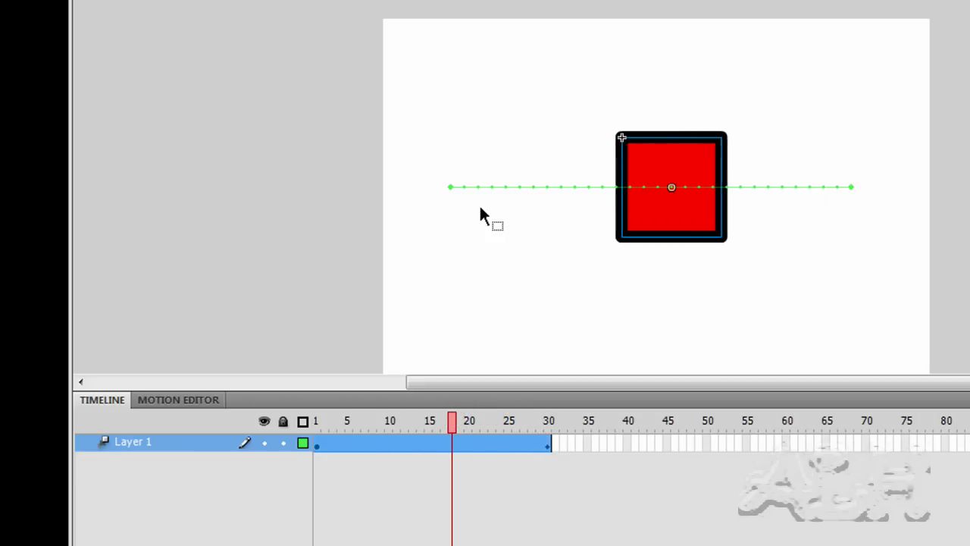
key("comma")
key("comma")
key("period")
key("period")
key("period")
key("comma")
key("comma")
key("comma")
key("comma")
key("comma")
key("comma")
key("comma")
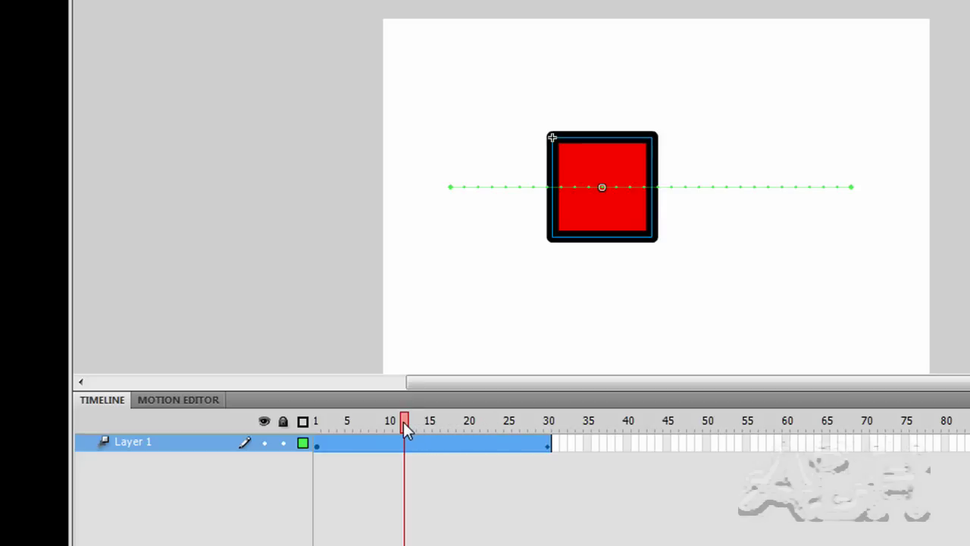
- Scrub the playhead through the tween to frame 20
left_click_drag(403, 421, 524, 426)
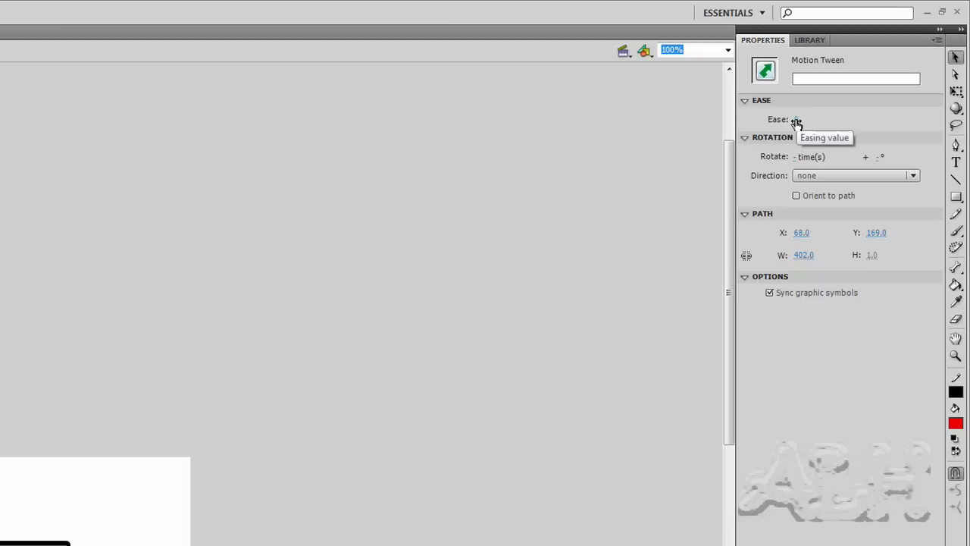
- Raise the tween's ease value from 15 through 17 and 53 to a full 100 out
left_click_drag(796, 121, 801, 123)
left_click(802, 123)
type("15")
key("Return")
key("Up")
key("Up")
left_click_drag(809, 119, 875, 119)
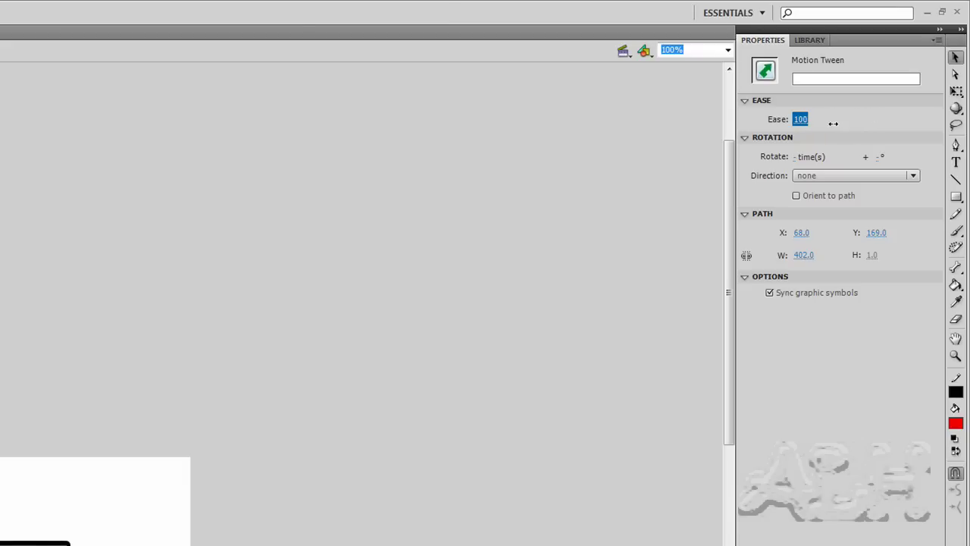
left_click(801, 121)
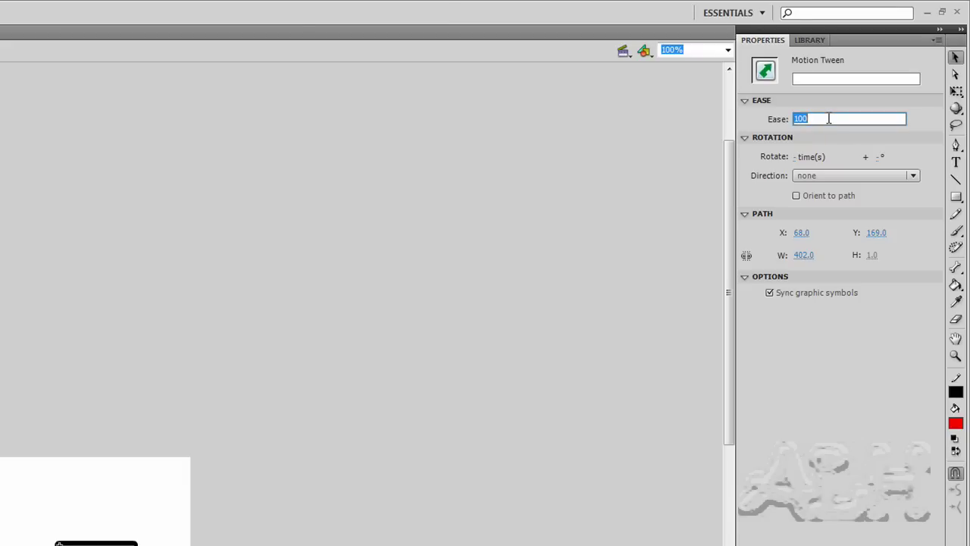
left_click(823, 132)
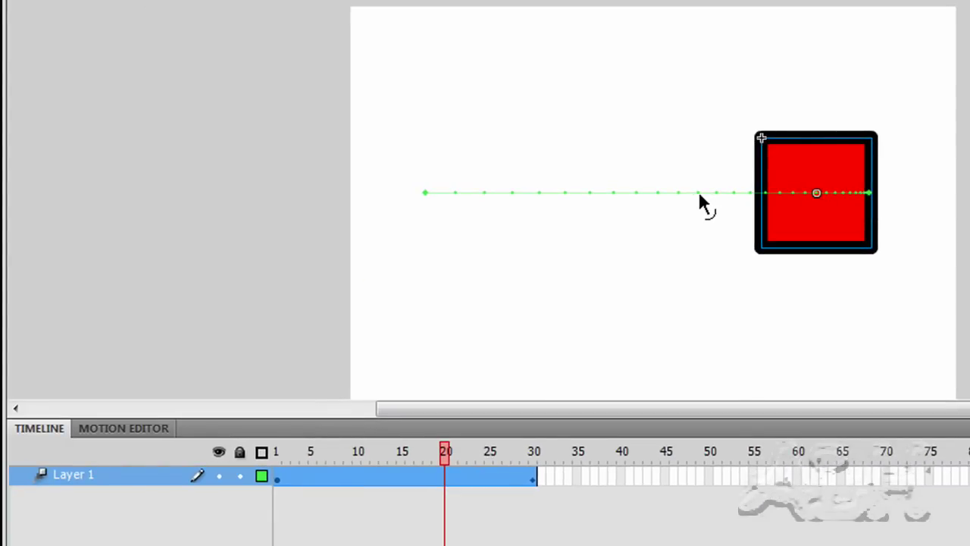
key("Return")
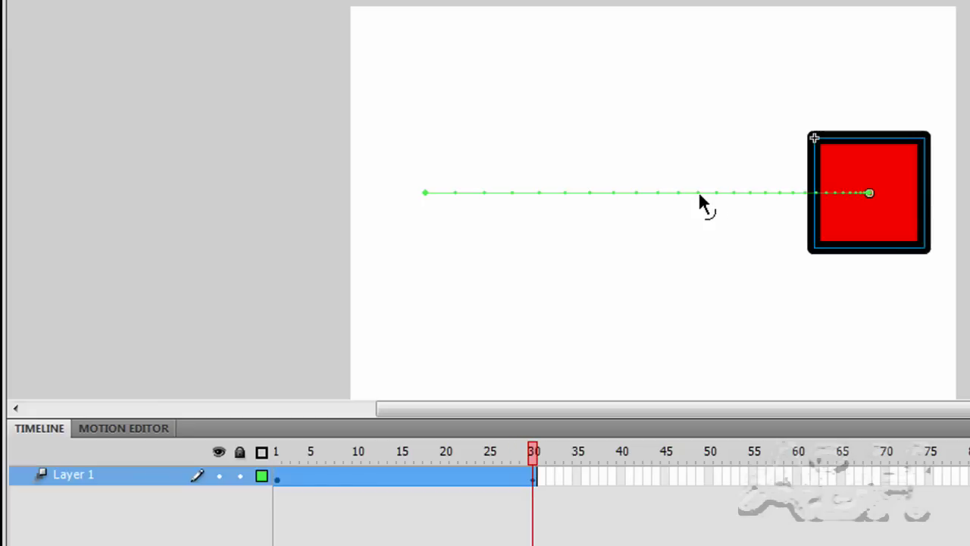
key("Return")
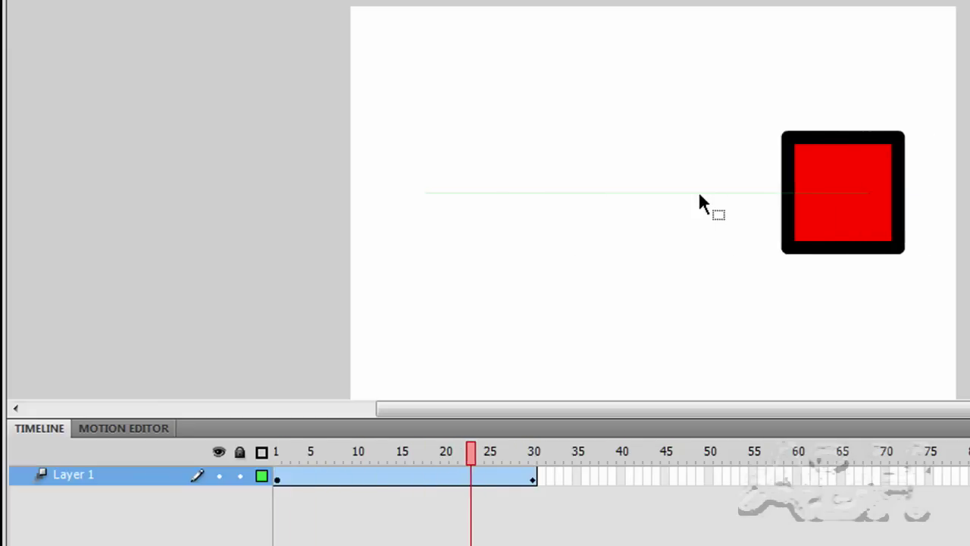
key("Return")
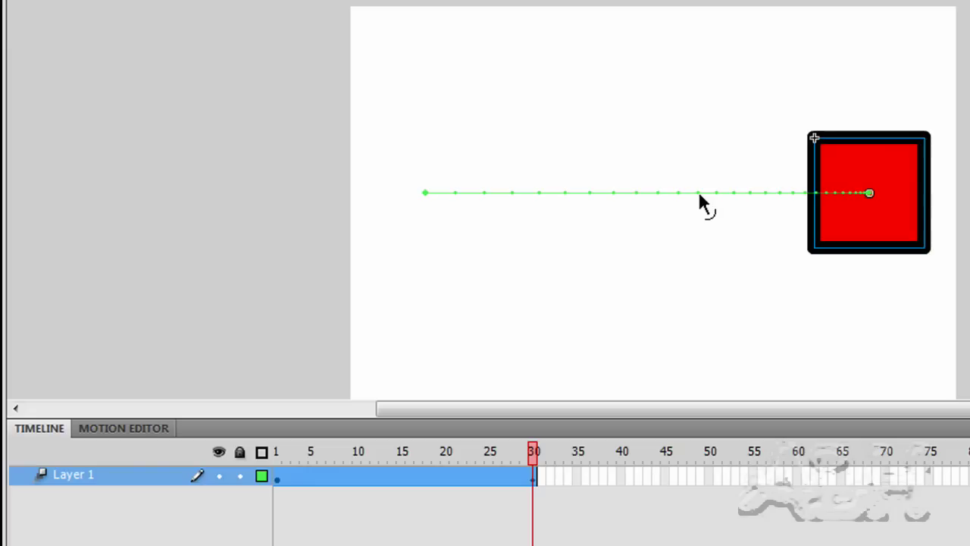
key("Return")
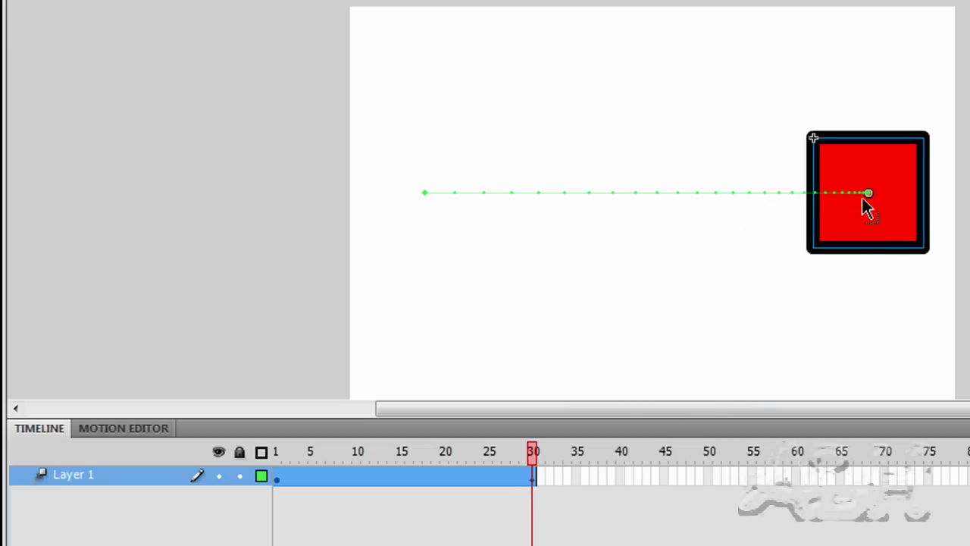
- Raise the path's end point, preview the tween, then bend the path downward into a curve
left_click_drag(869, 194, 868, 141)
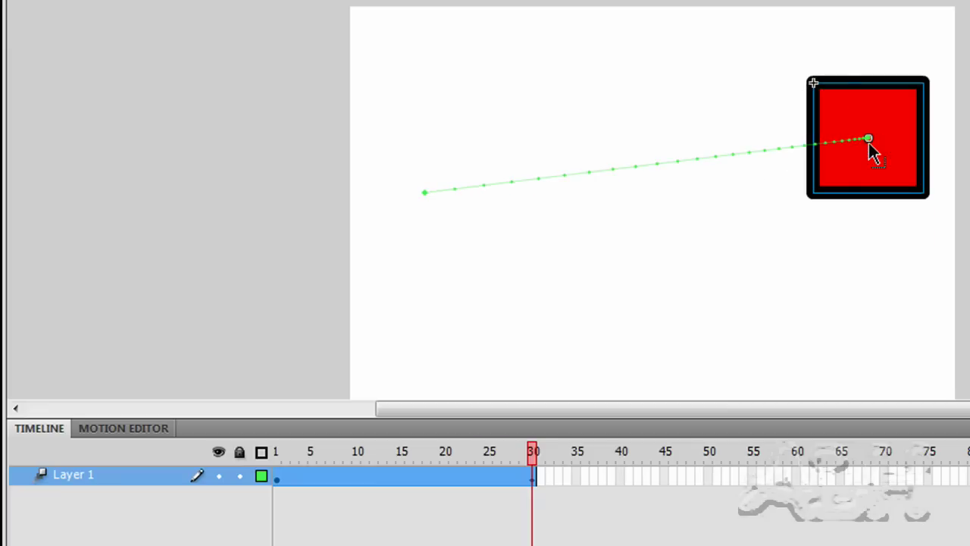
key("Return")
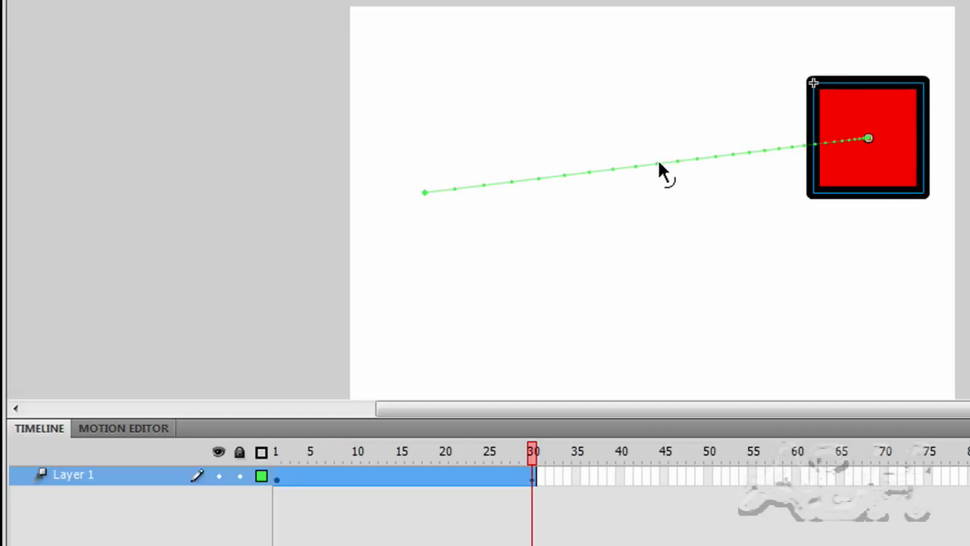
left_click_drag(658, 163, 667, 229)
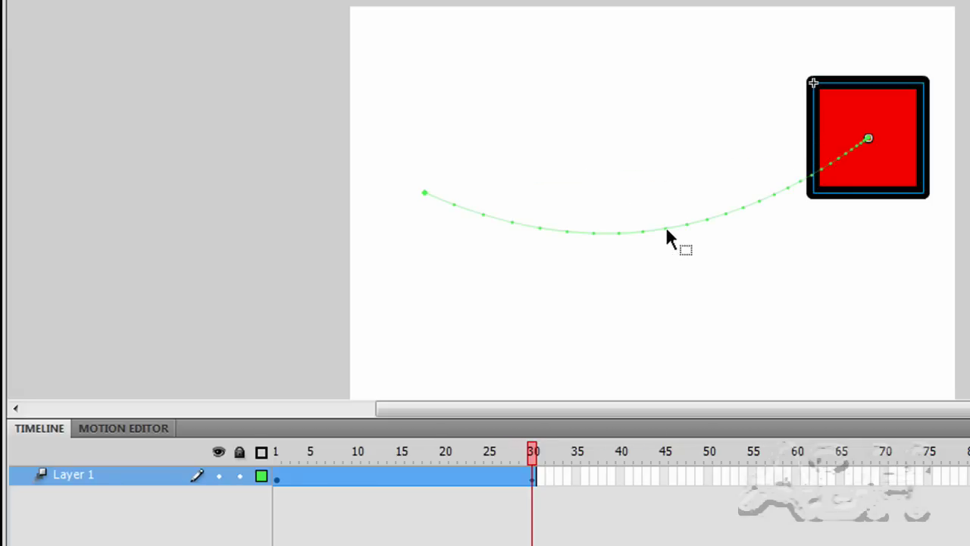
key("Return")
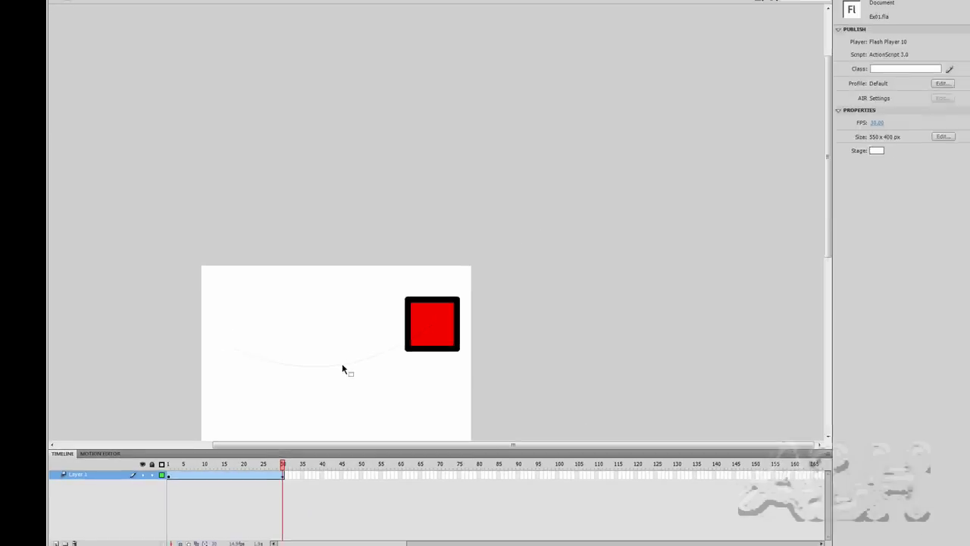